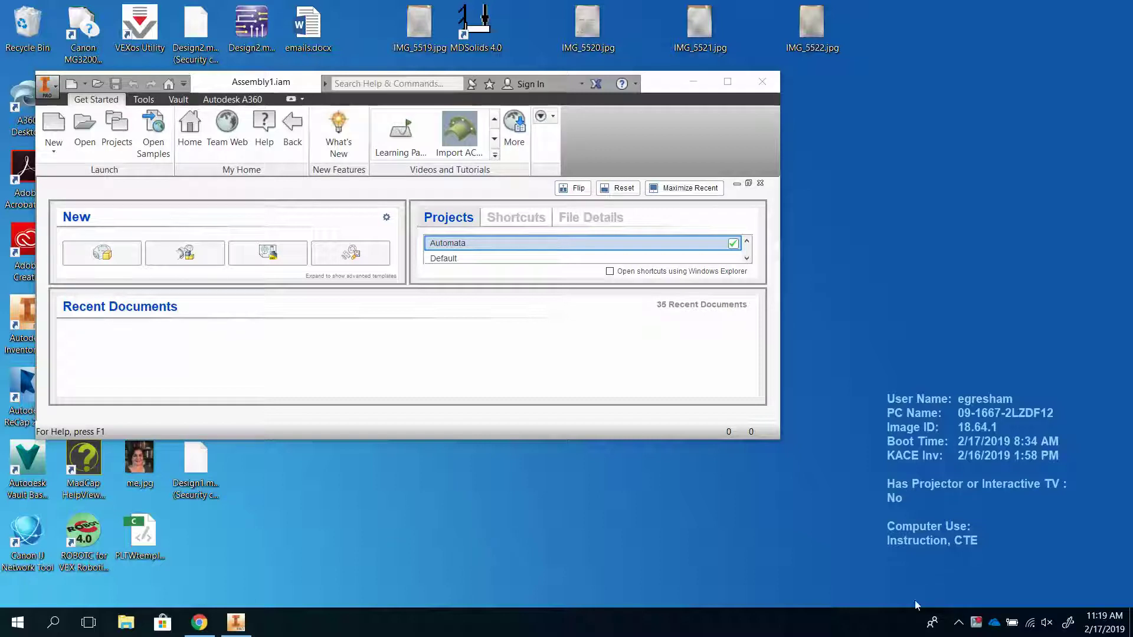
Open OneDrive > IED > InventorWork in File Explorer to reveal the Automata folder
{"action": "left_click", "coordinate": [126, 623]}
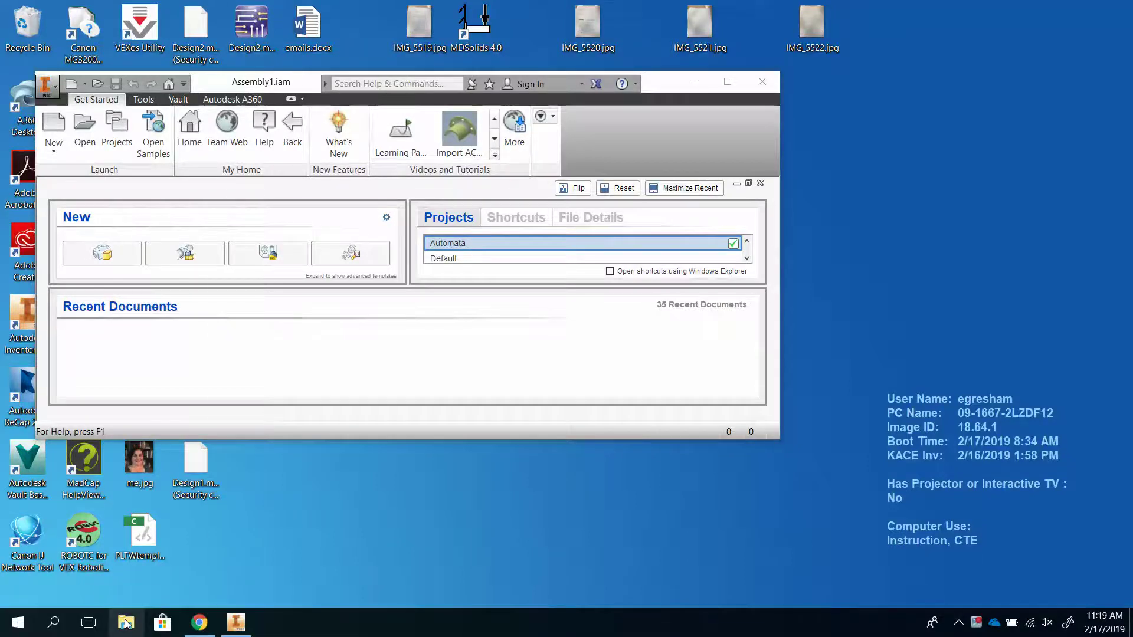
{"action": "scroll", "coordinate": [257, 566], "scroll_direction": "down", "scroll_amount": 2}
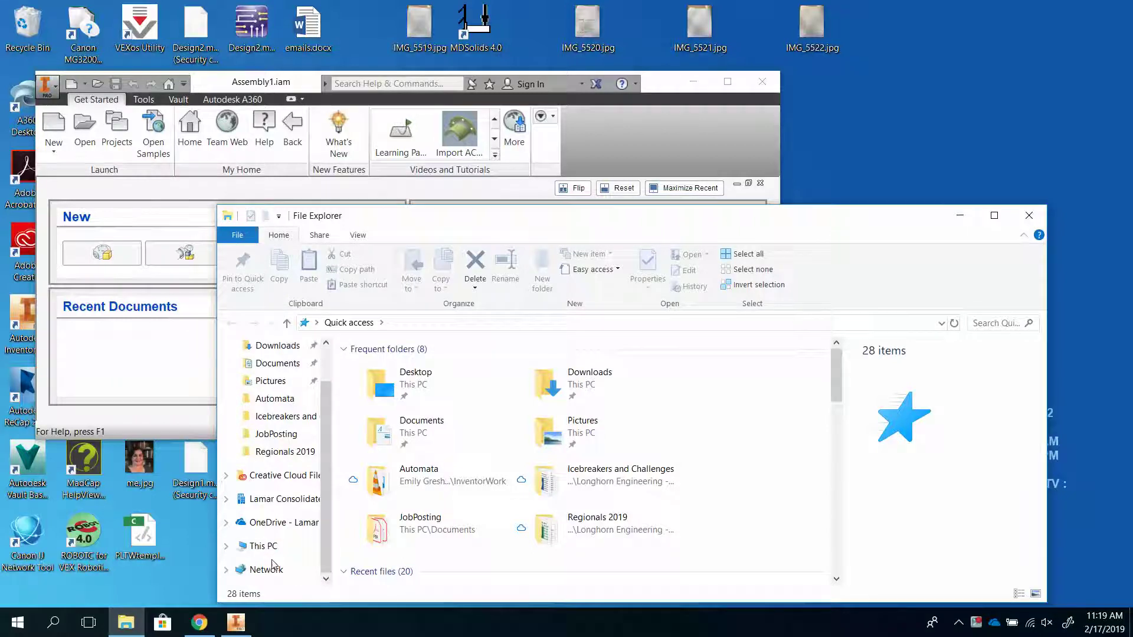
{"action": "left_click", "coordinate": [272, 523]}
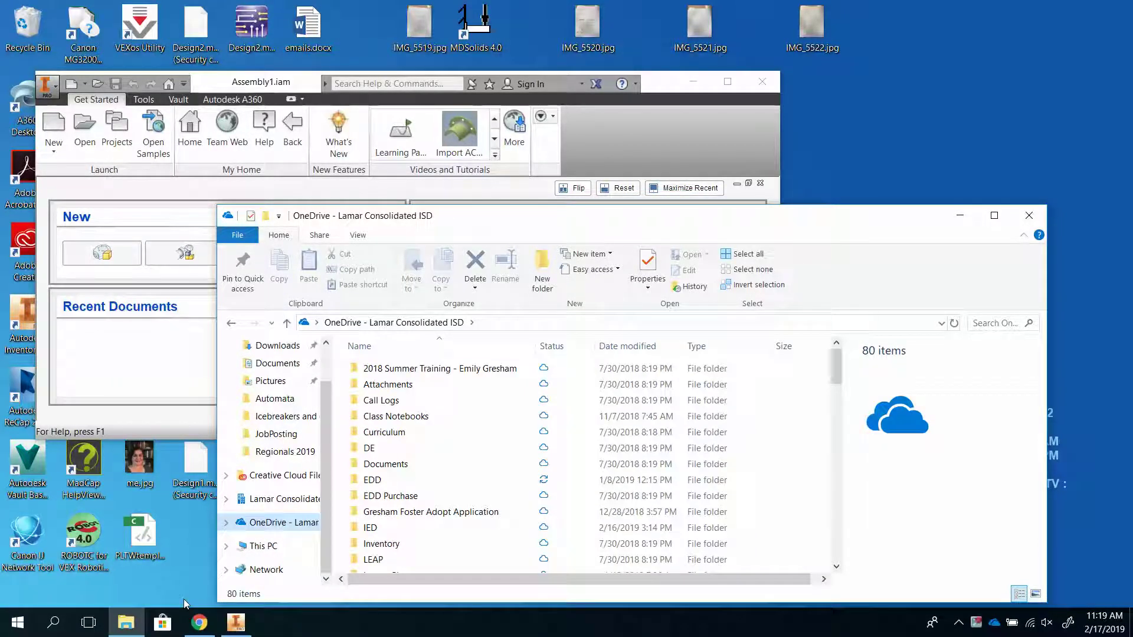
{"action": "double_click", "coordinate": [427, 528]}
{"action": "scroll", "coordinate": [421, 472], "scroll_direction": "down", "scroll_amount": 3}
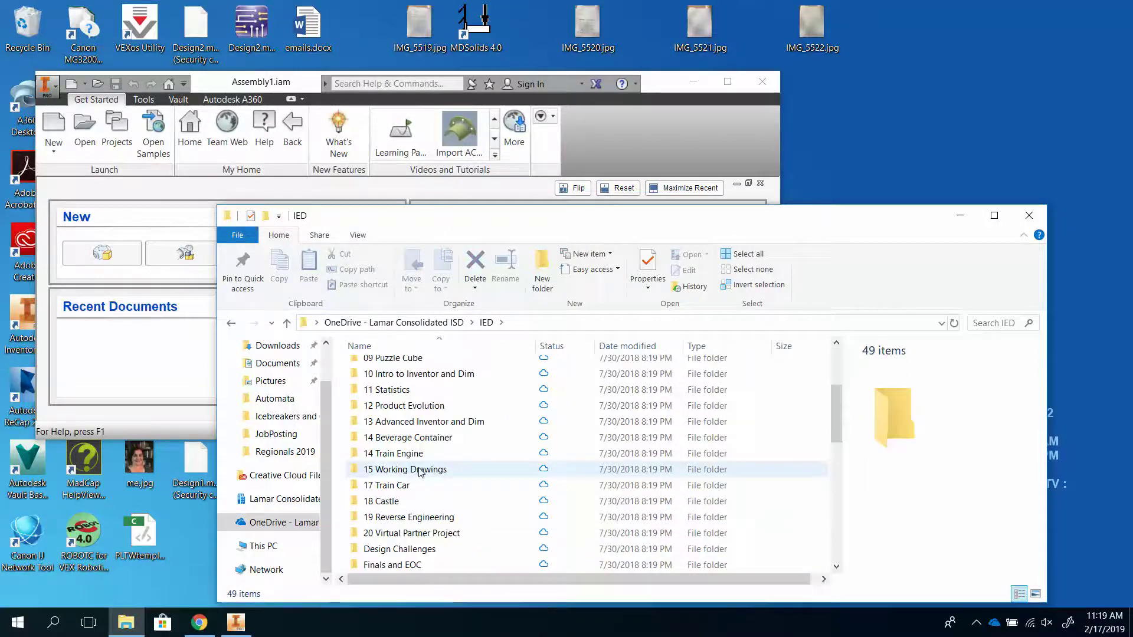
{"action": "scroll", "coordinate": [421, 472], "scroll_direction": "down", "scroll_amount": 4}
{"action": "scroll", "coordinate": [422, 472], "scroll_direction": "down", "scroll_amount": 3}
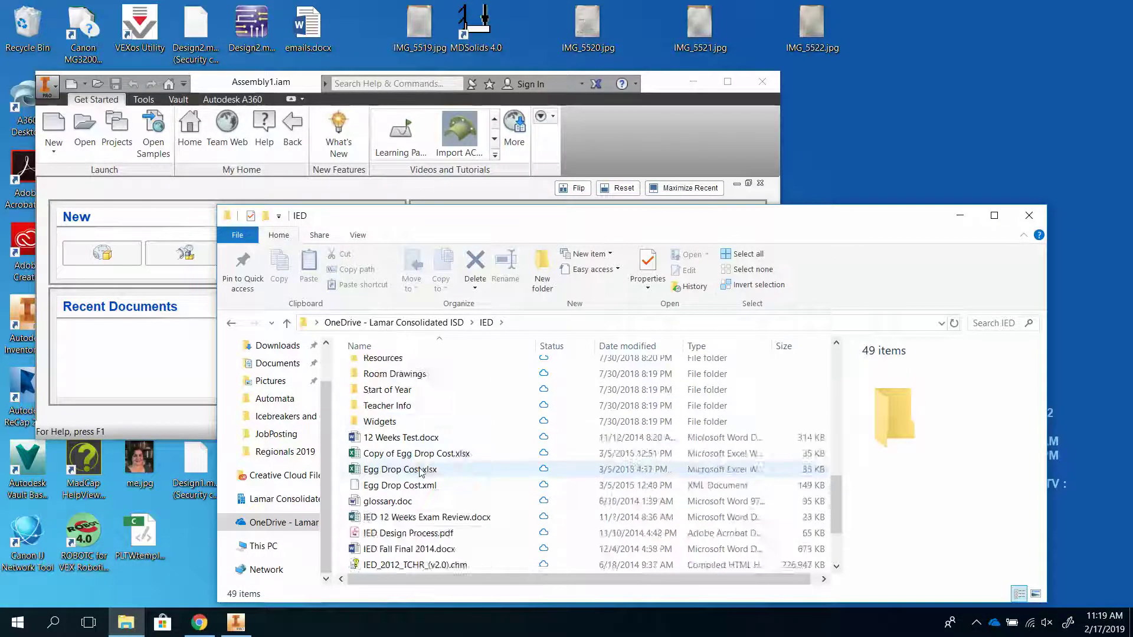
{"action": "scroll", "coordinate": [420, 472], "scroll_direction": "up", "scroll_amount": 2}
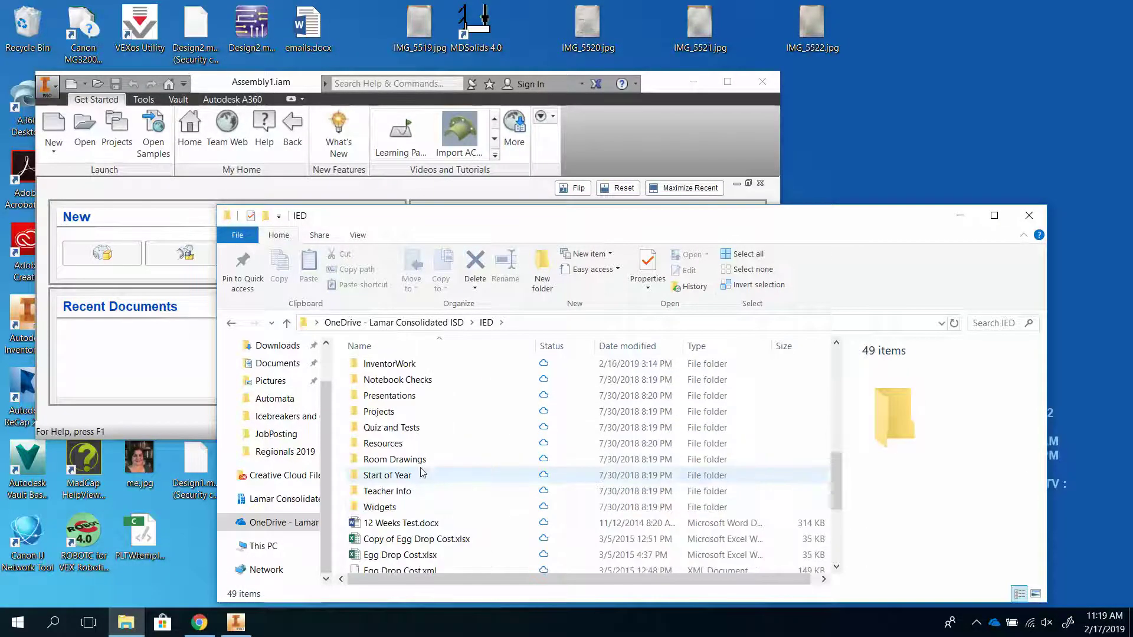
{"action": "double_click", "coordinate": [386, 364]}
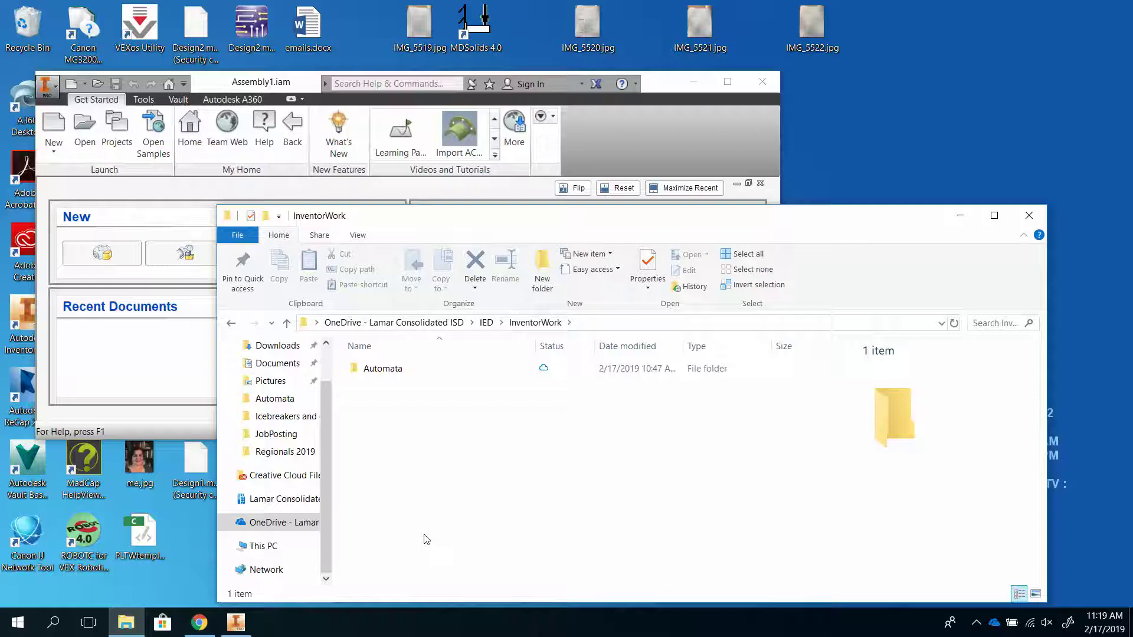
Review the Cams in Motion automata assignments in Intro to Engineering Design, then return to File Explorer
{"action": "left_click", "coordinate": [199, 623]}
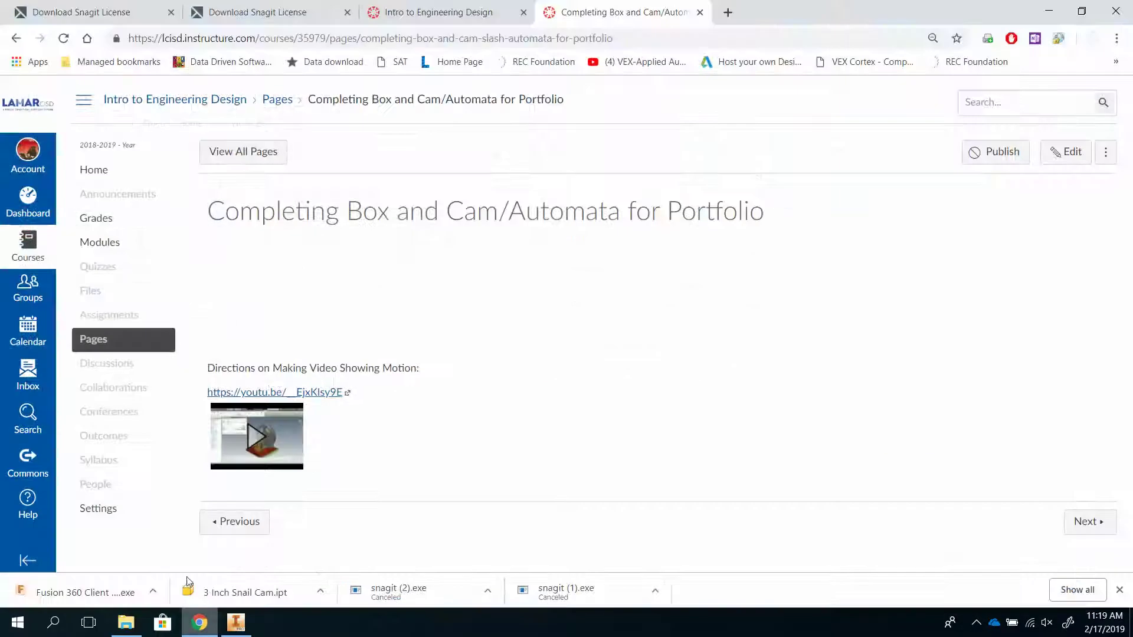
{"action": "left_click", "coordinate": [428, 13]}
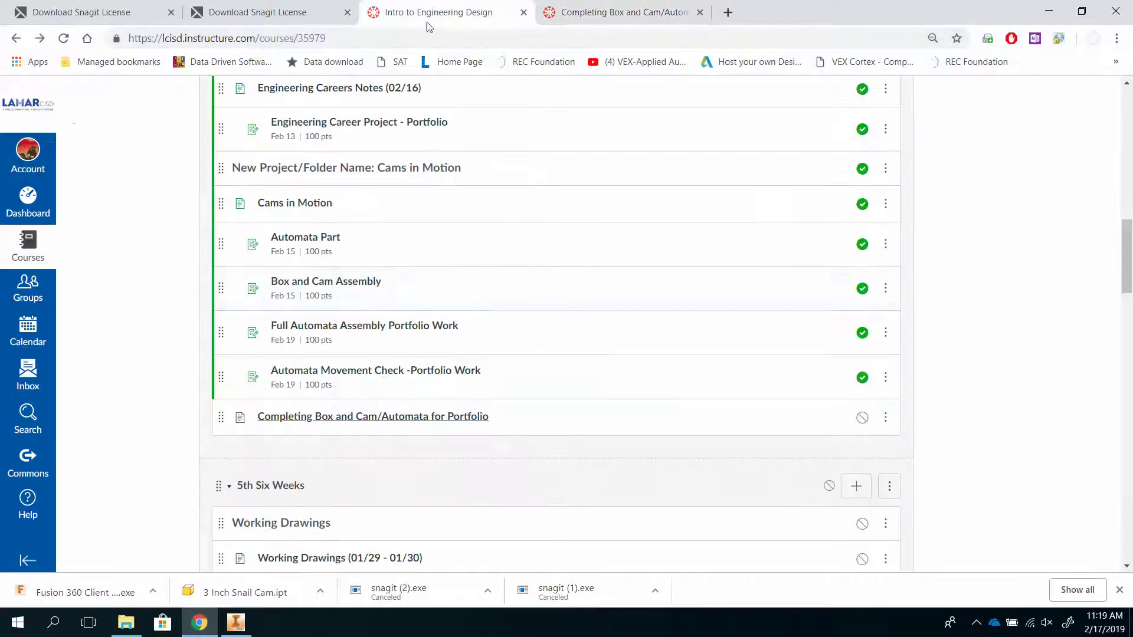
{"action": "scroll", "coordinate": [397, 392], "scroll_direction": "up", "scroll_amount": 11}
{"action": "scroll", "coordinate": [399, 392], "scroll_direction": "down", "scroll_amount": 4}
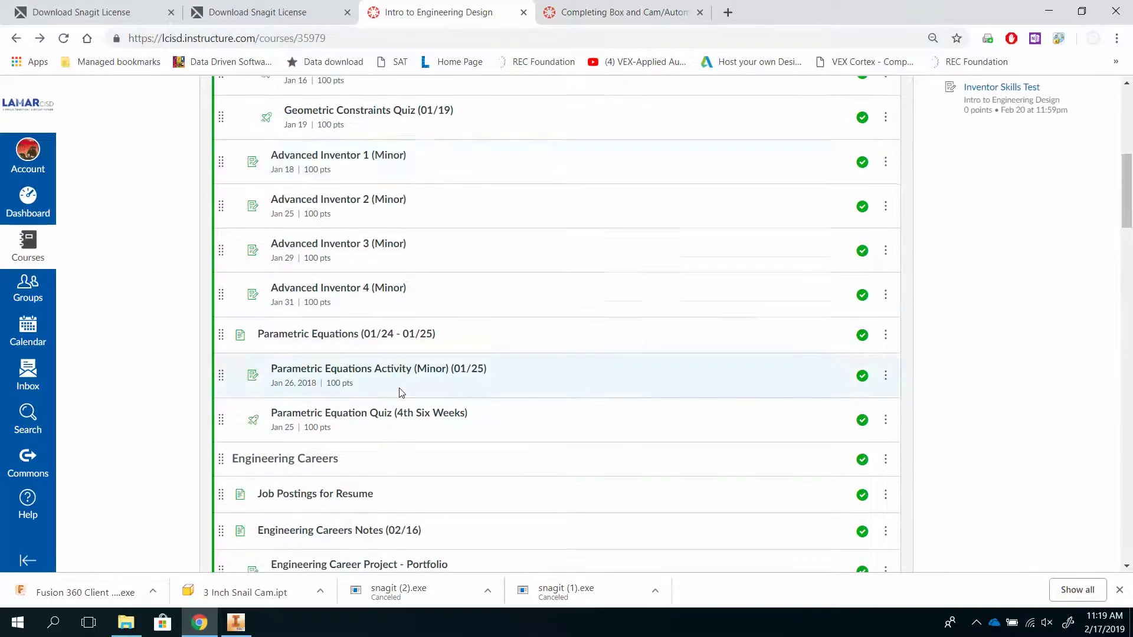
{"action": "scroll", "coordinate": [401, 393], "scroll_direction": "up", "scroll_amount": 5}
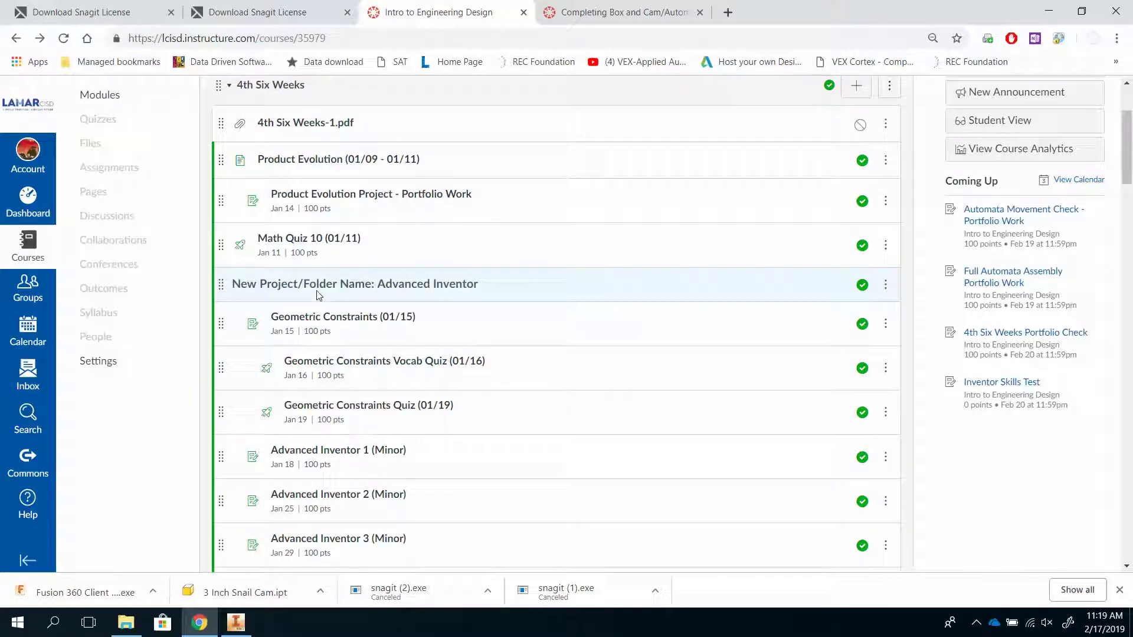
{"action": "scroll", "coordinate": [508, 348], "scroll_direction": "down", "scroll_amount": 5}
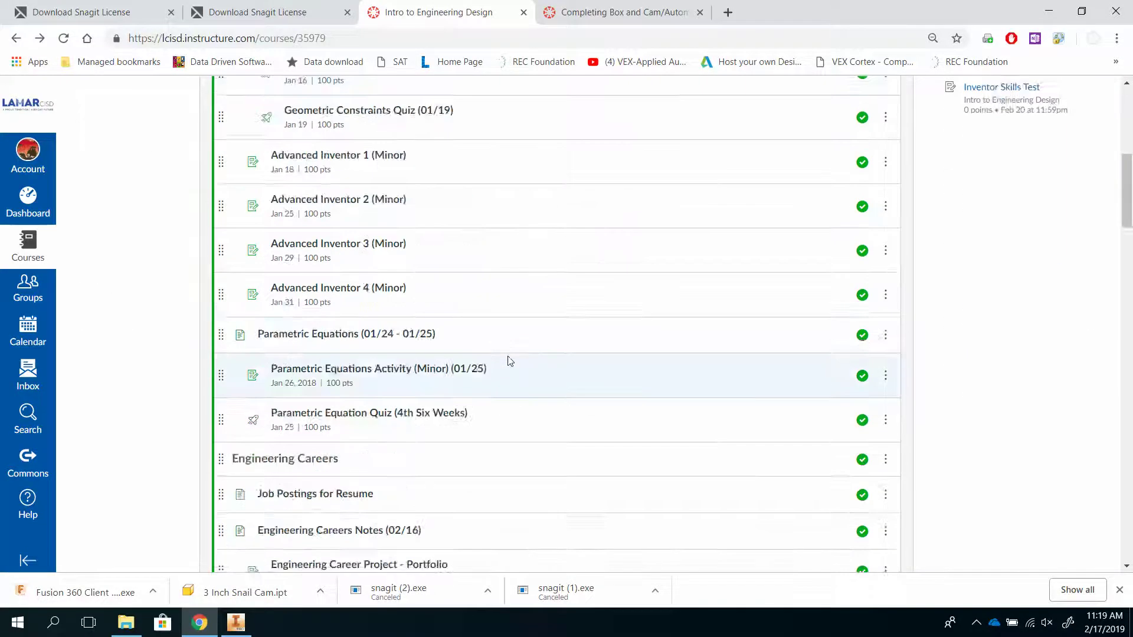
{"action": "scroll", "coordinate": [509, 369], "scroll_direction": "down", "scroll_amount": 12}
{"action": "scroll", "coordinate": [506, 380], "scroll_direction": "up", "scroll_amount": 6}
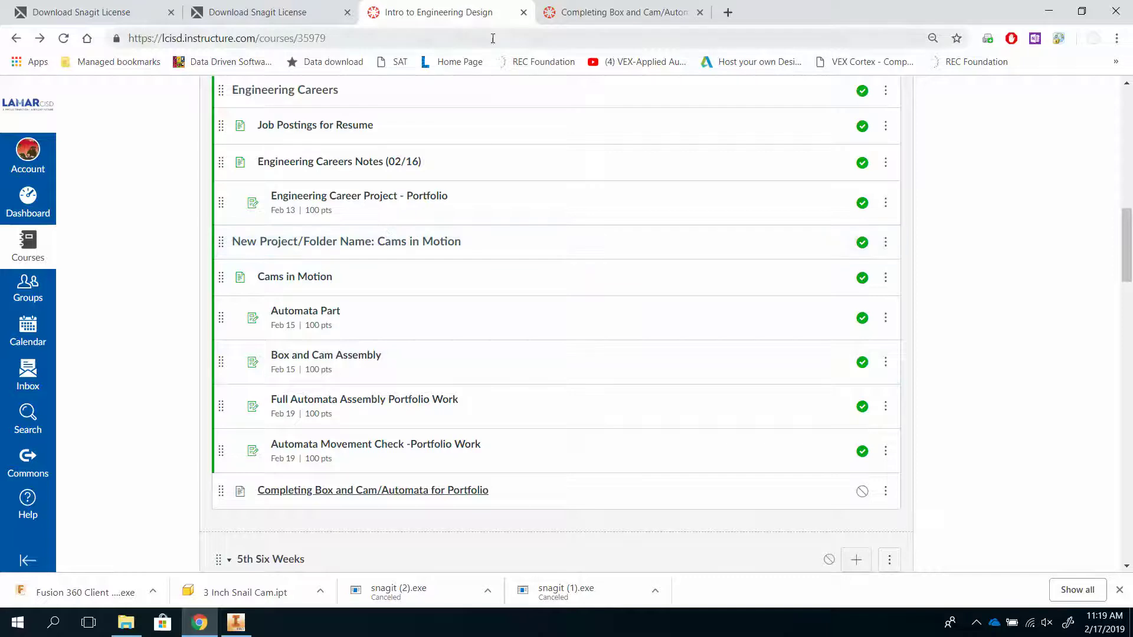
{"action": "left_click", "coordinate": [134, 625]}
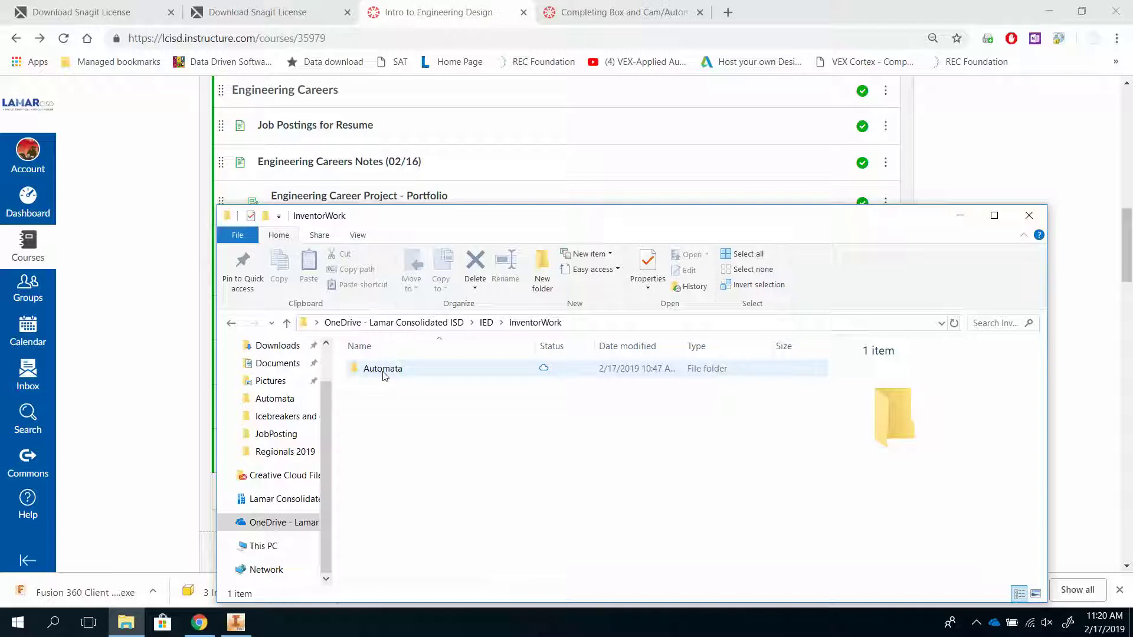
Open the Automata folder to view its 12 files, including Automata.ipj, then switch to Inventor
{"action": "double_click", "coordinate": [382, 368]}
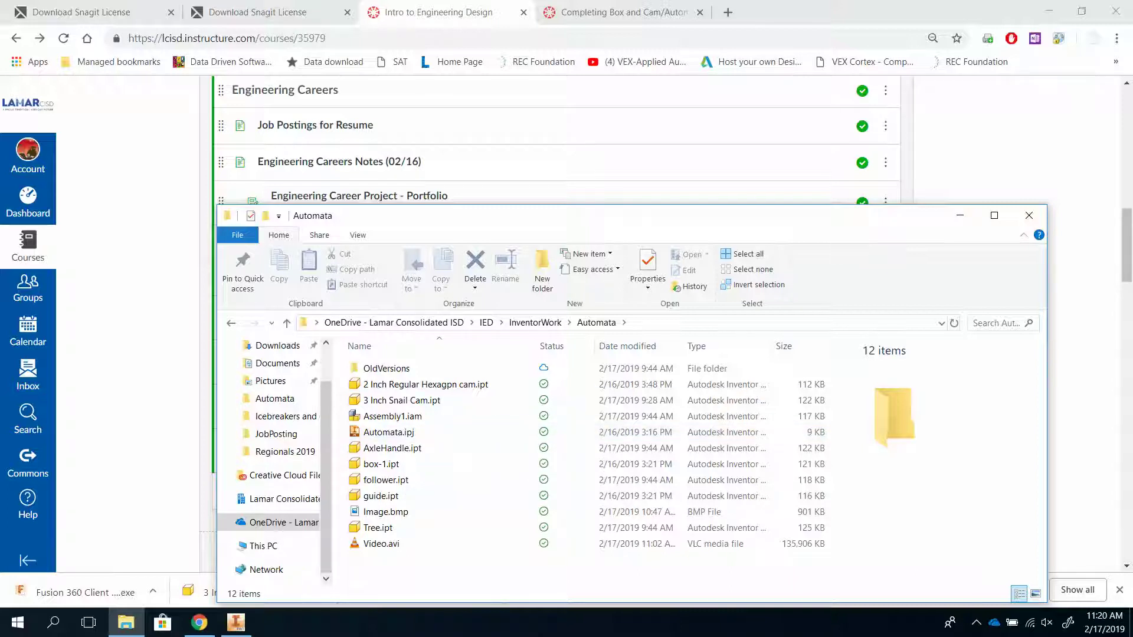
{"action": "left_click", "coordinate": [237, 623]}
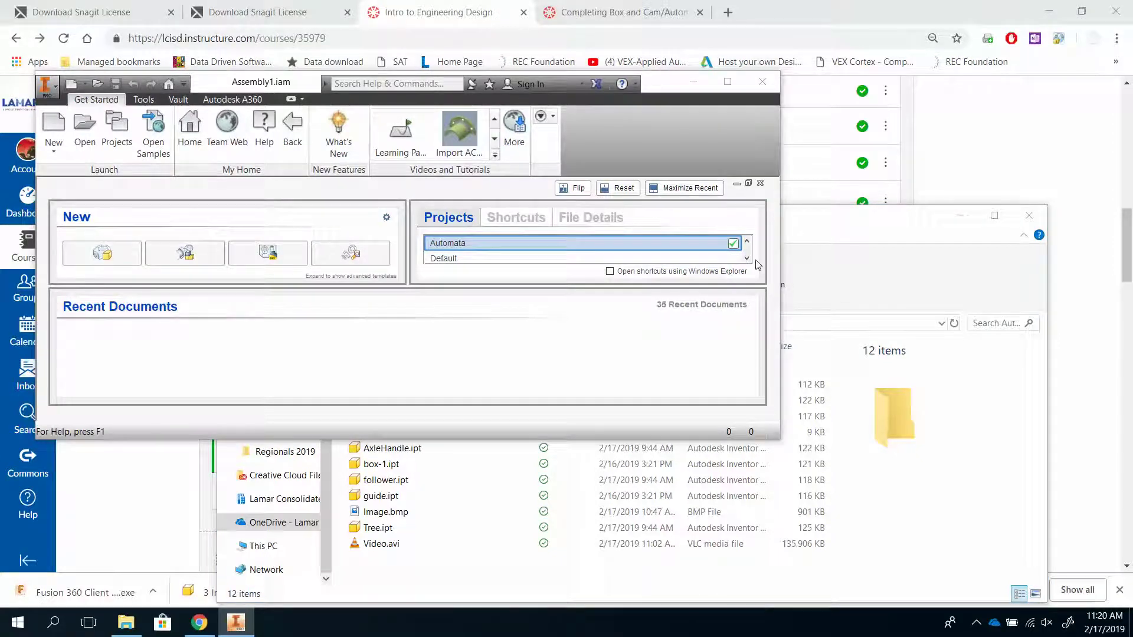
With Default active, start a new single-user Inventor project named 'Automata'
{"action": "left_click", "coordinate": [732, 259]}
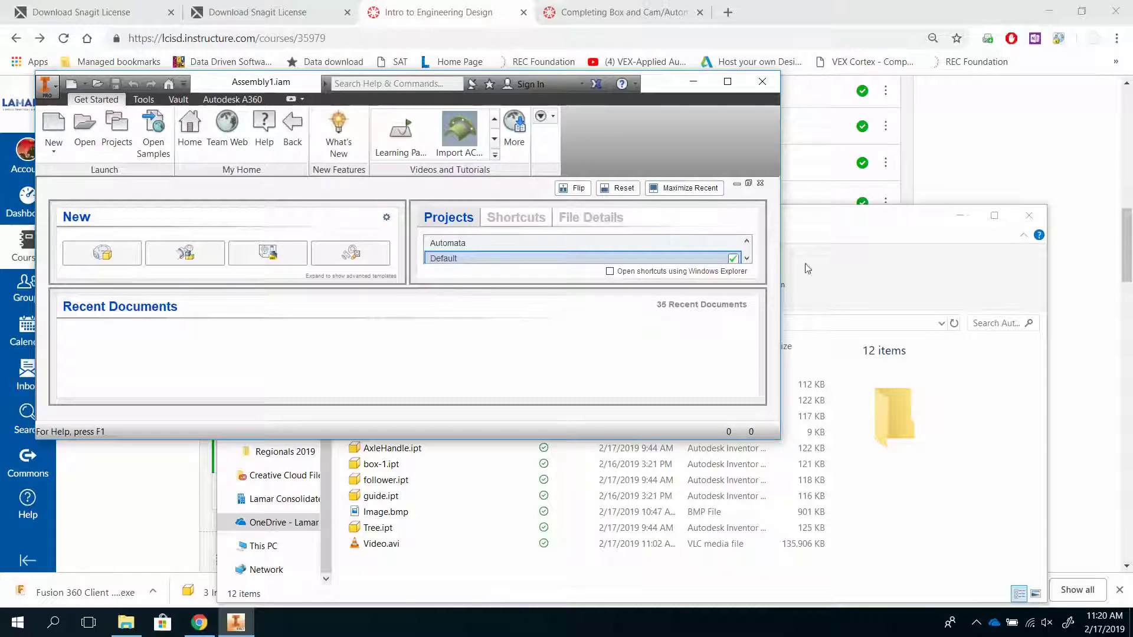
{"action": "left_click", "coordinate": [125, 135]}
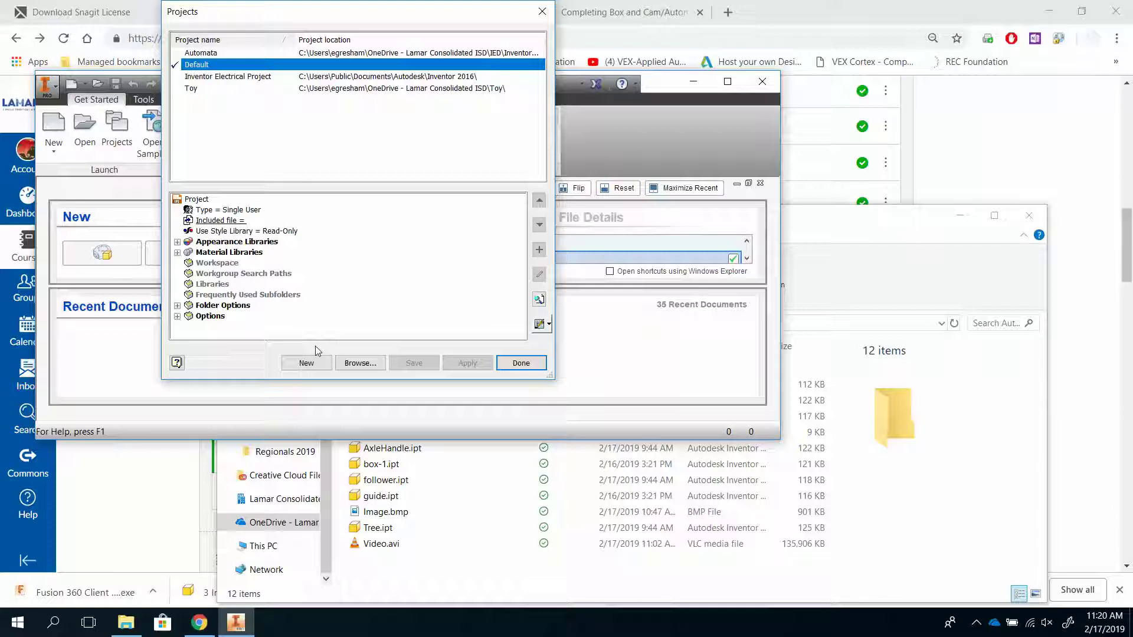
{"action": "left_click", "coordinate": [314, 365]}
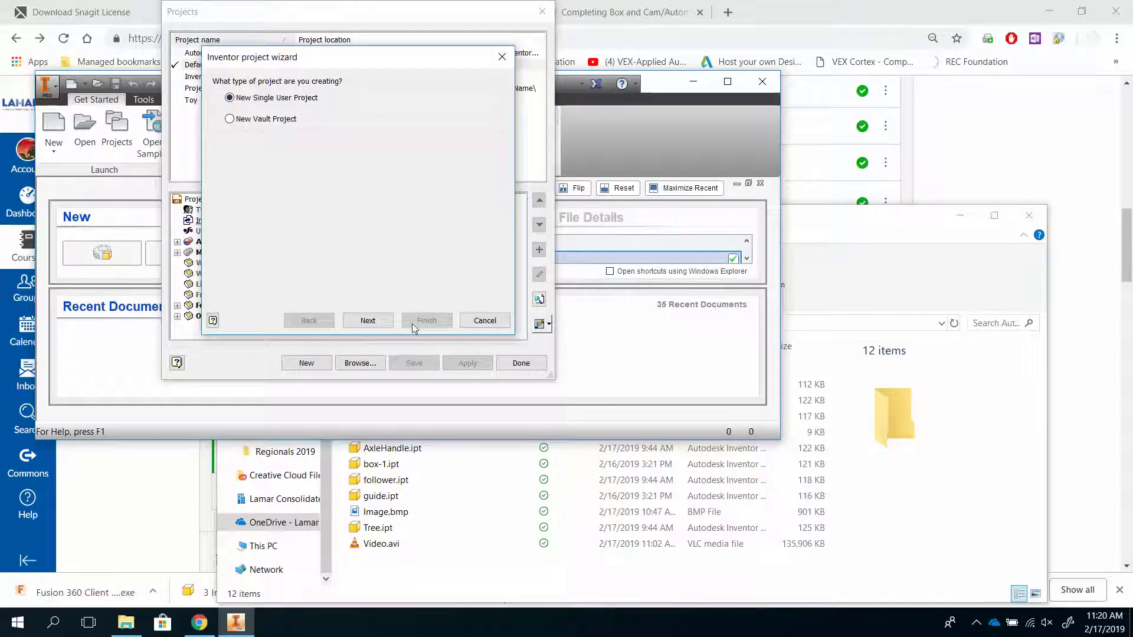
{"action": "left_click", "coordinate": [368, 320]}
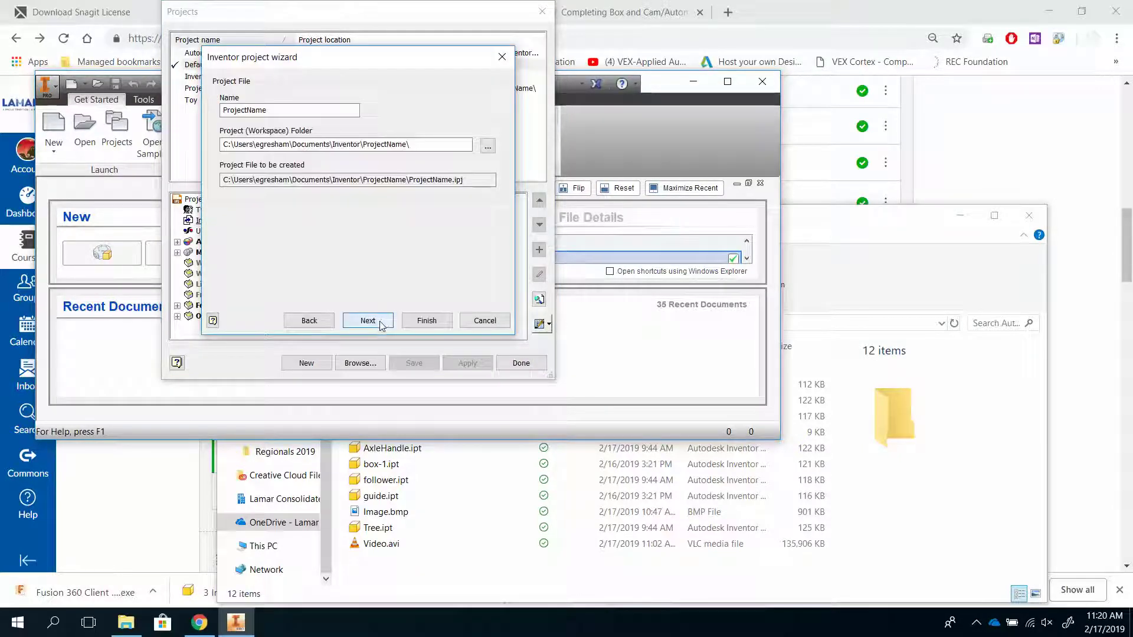
{"action": "double_click", "coordinate": [273, 111]}
{"action": "type", "text": "Automata"}
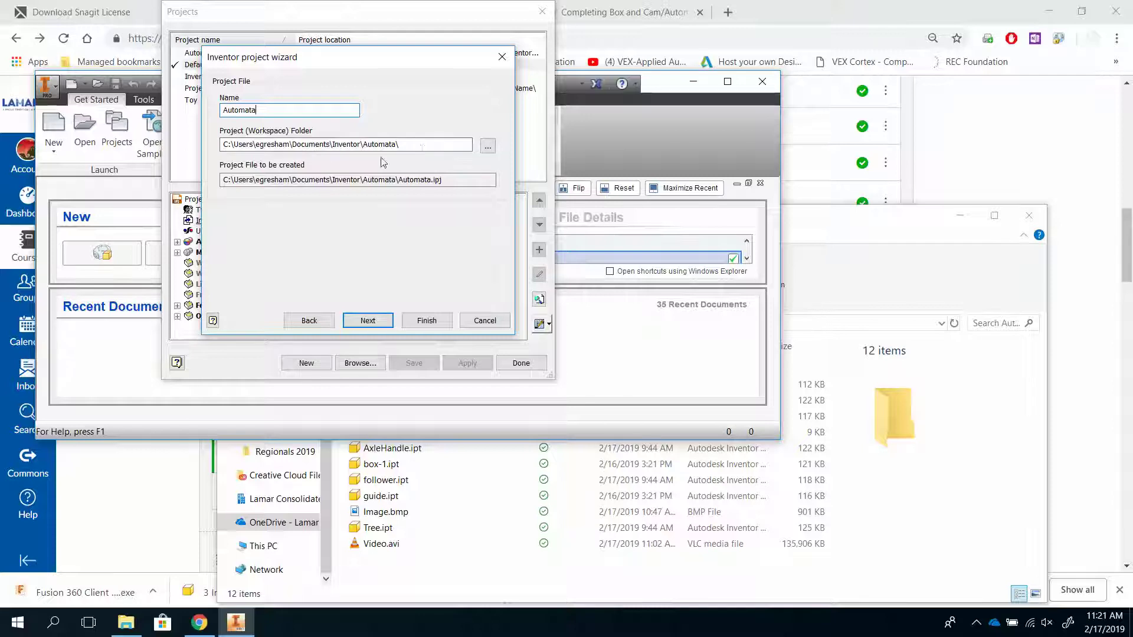
Set the Automata workspace to OneDrive\IED\InventorWork\Automata, then cancel the new-project wizard
{"action": "left_click", "coordinate": [487, 146]}
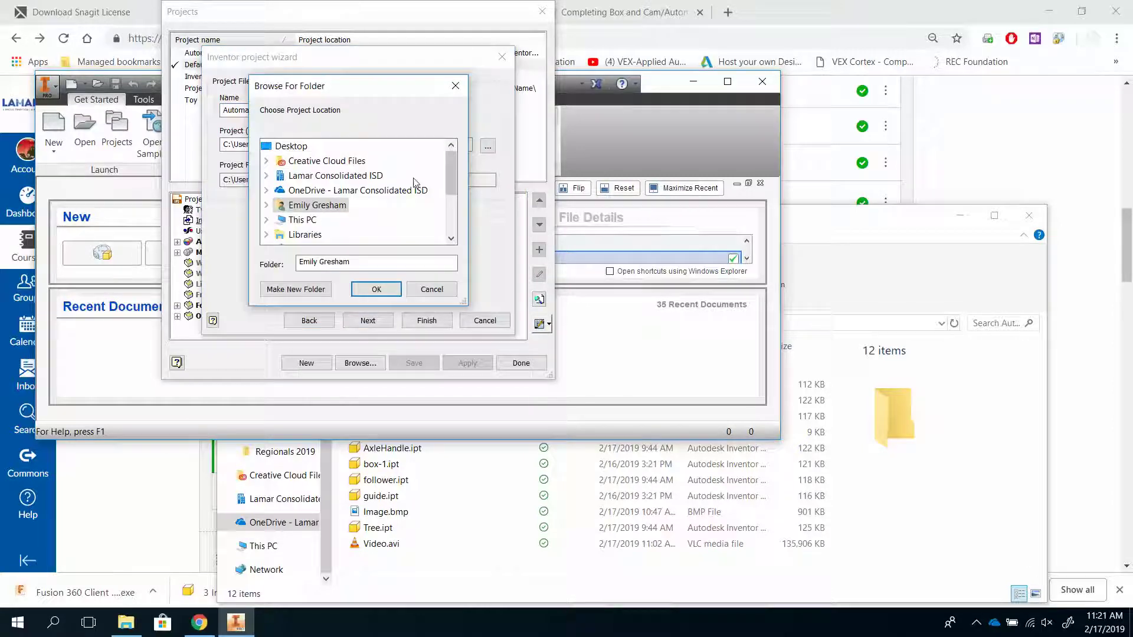
{"action": "double_click", "coordinate": [300, 191]}
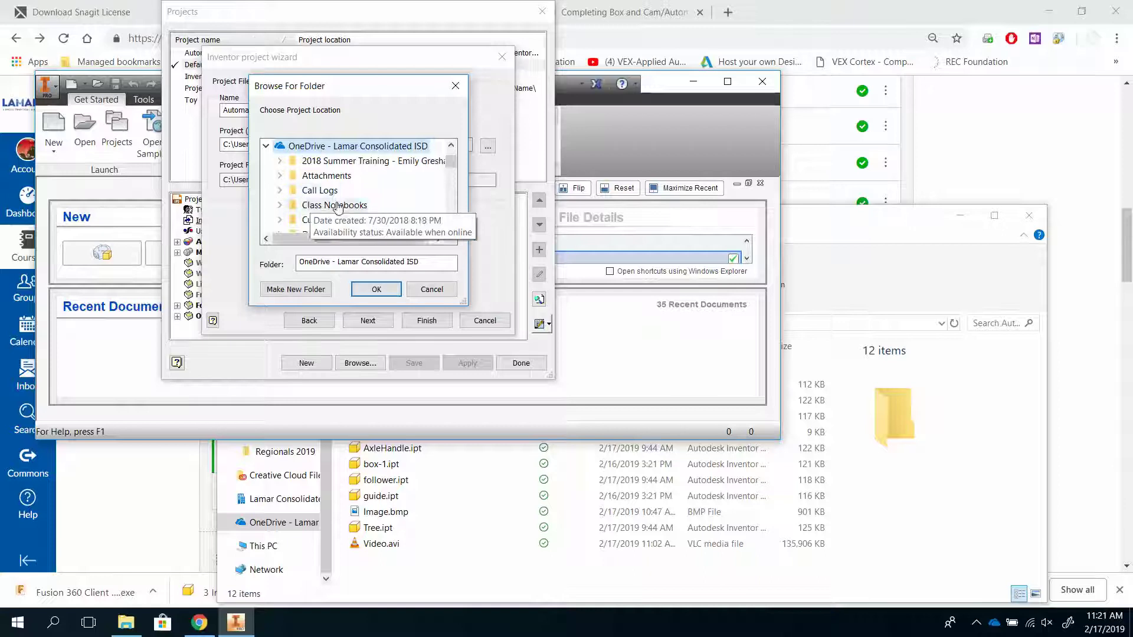
{"action": "scroll", "coordinate": [322, 224], "scroll_direction": "down", "scroll_amount": 1}
{"action": "scroll", "coordinate": [321, 229], "scroll_direction": "down", "scroll_amount": 1}
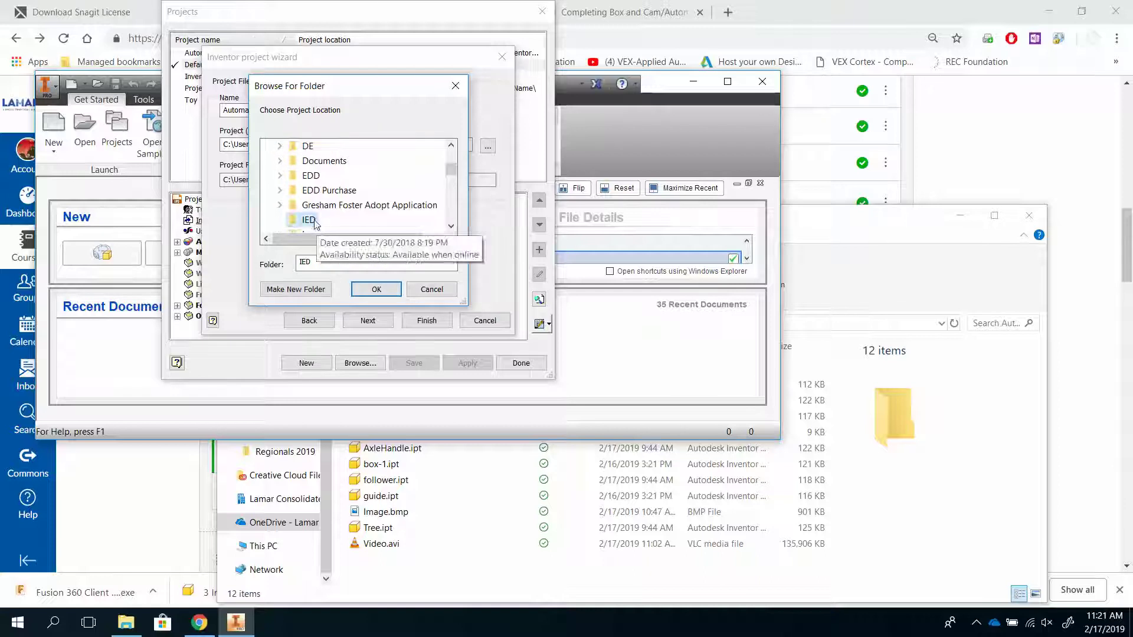
{"action": "double_click", "coordinate": [317, 221]}
{"action": "scroll", "coordinate": [317, 224], "scroll_direction": "down", "scroll_amount": 1}
{"action": "scroll", "coordinate": [318, 223], "scroll_direction": "down", "scroll_amount": 6}
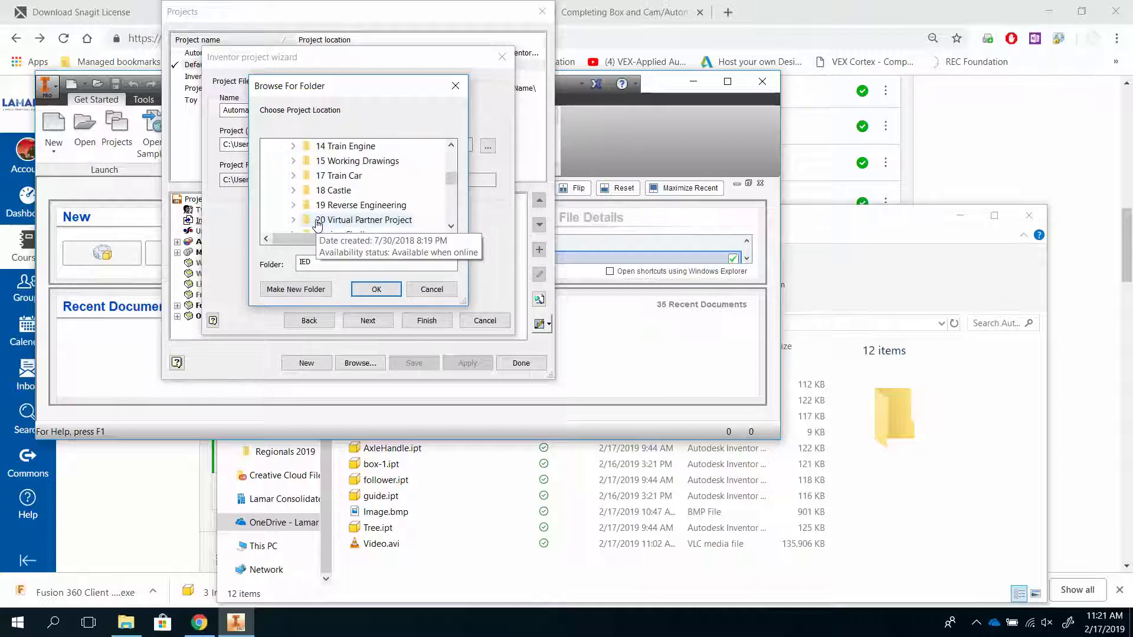
{"action": "scroll", "coordinate": [341, 223], "scroll_direction": "up", "scroll_amount": 1}
{"action": "double_click", "coordinate": [339, 219]}
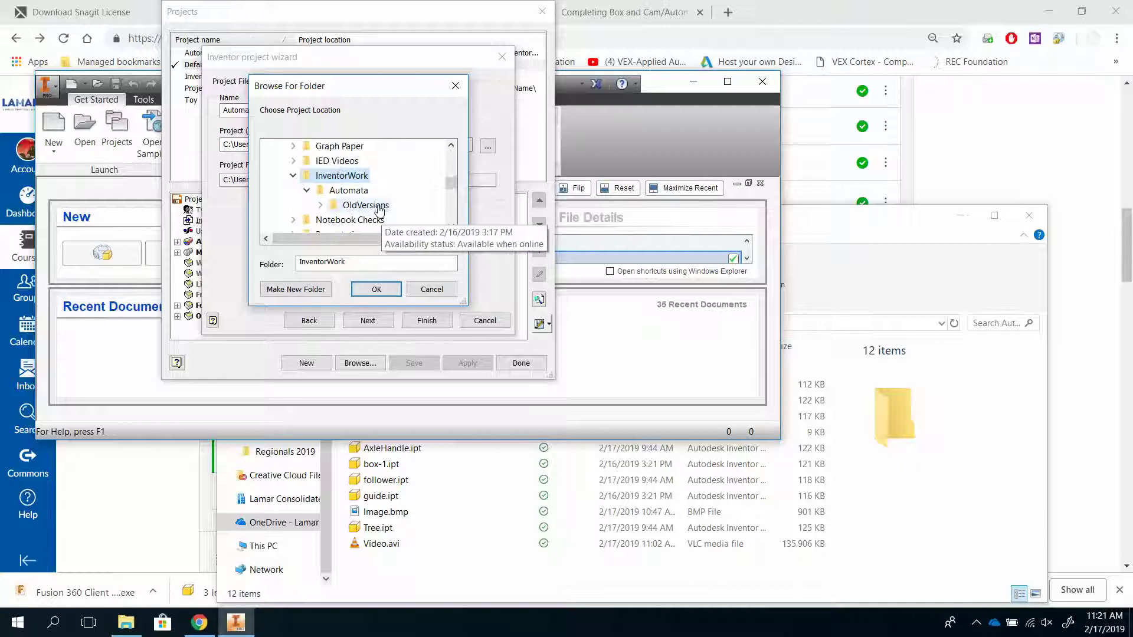
{"action": "left_click", "coordinate": [347, 191]}
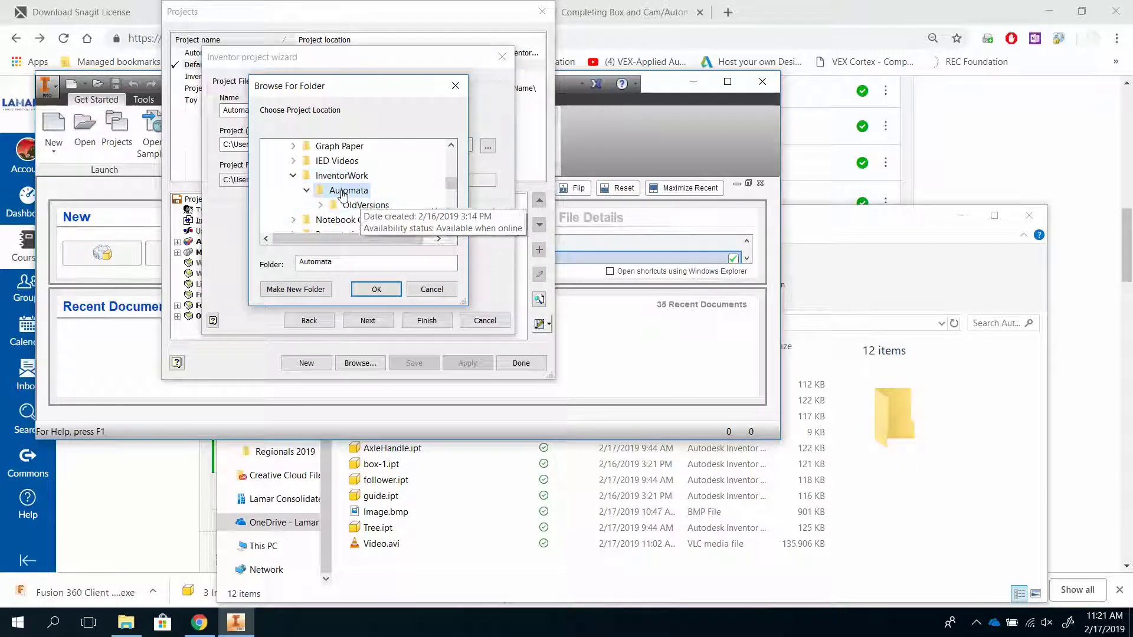
{"action": "left_click", "coordinate": [391, 290]}
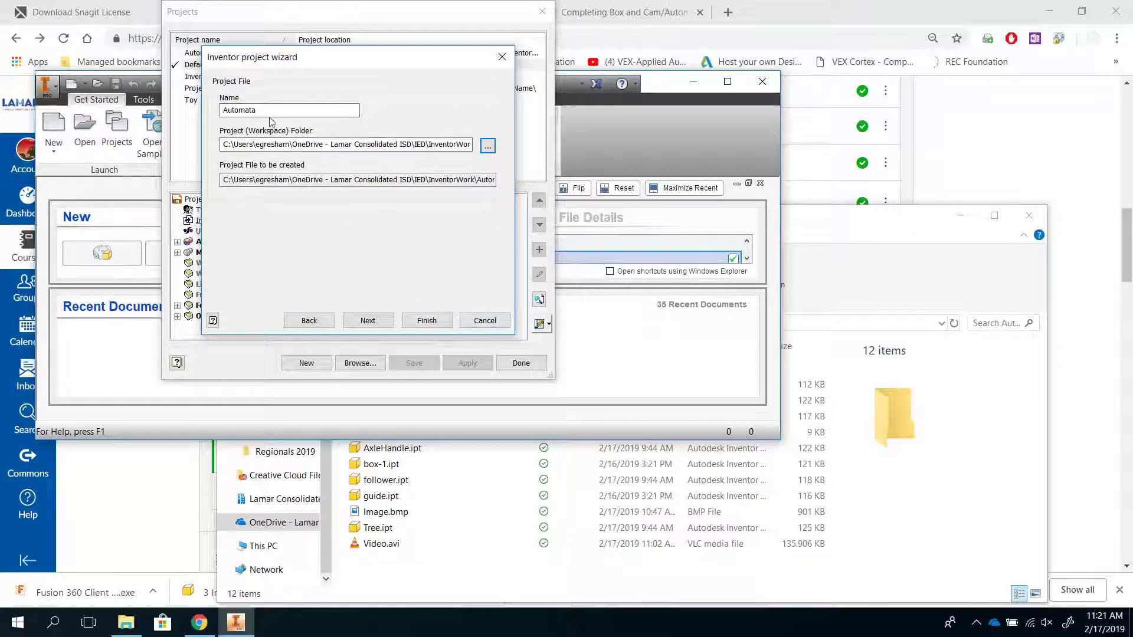
{"action": "left_click", "coordinate": [479, 324]}
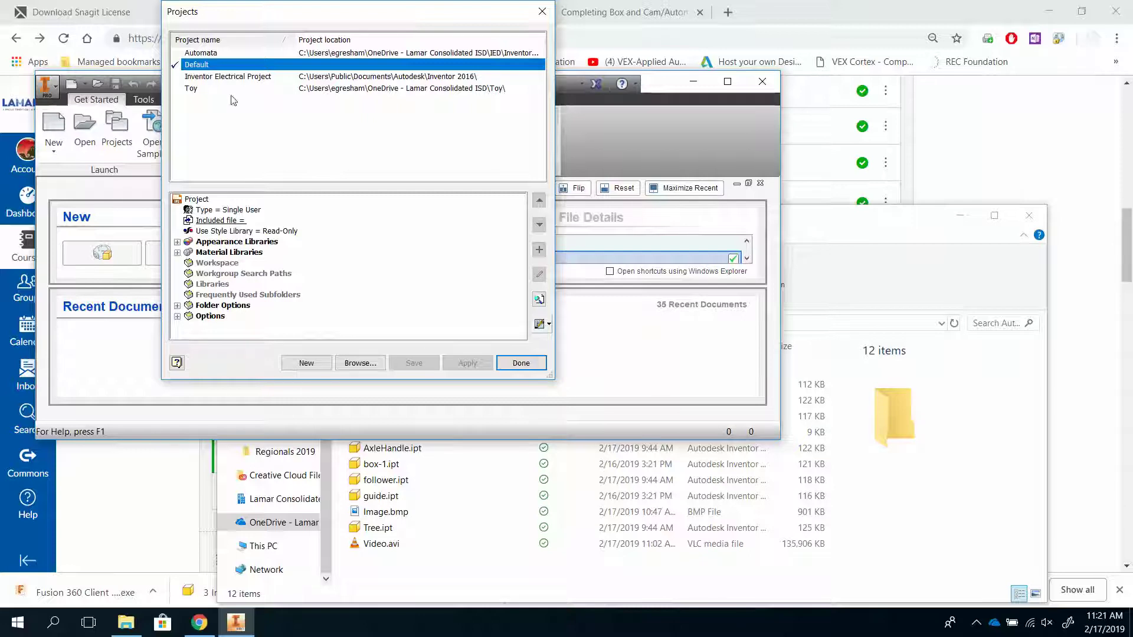
Add Automata.ipj from OneDrive\IED\InventorWork\Automata to the Projects list as the active project
{"action": "left_click", "coordinate": [373, 363]}
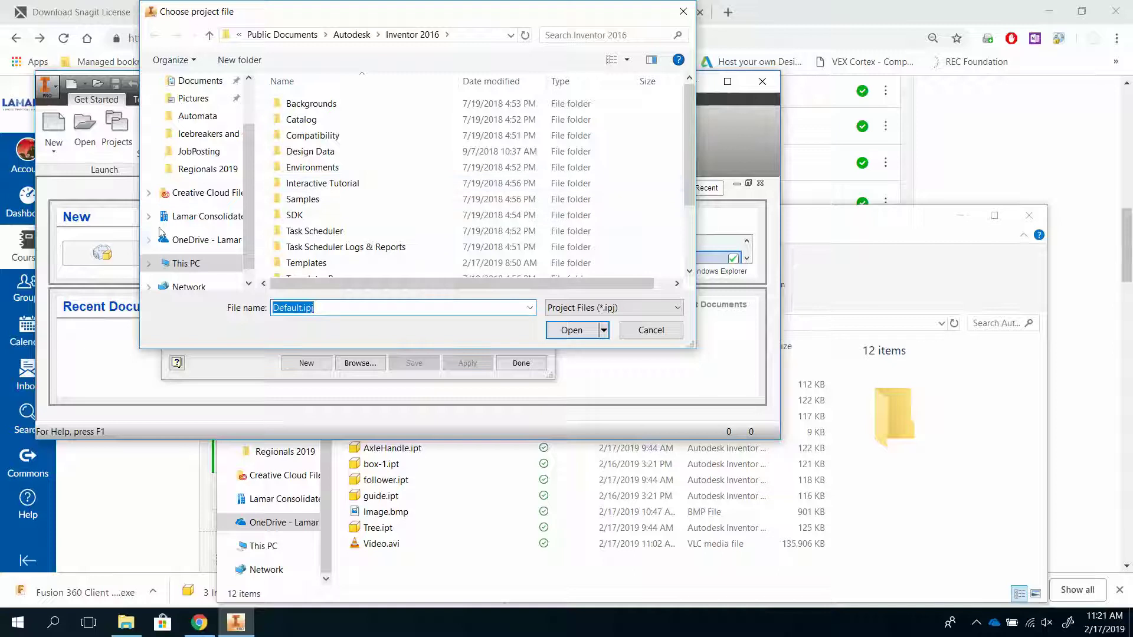
{"action": "left_click", "coordinate": [195, 239]}
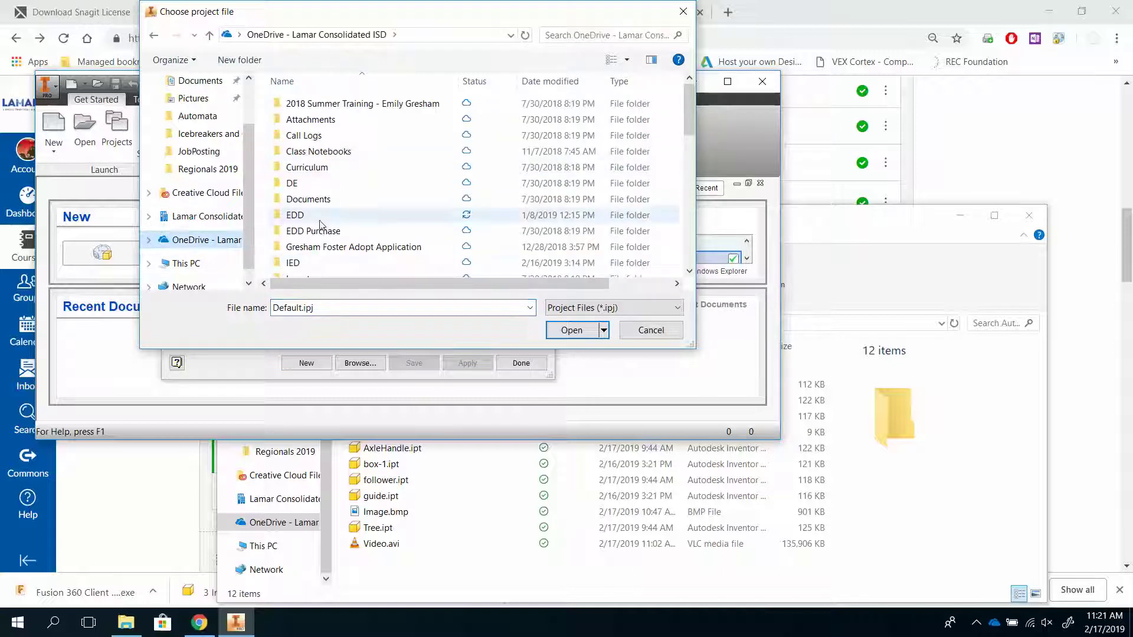
{"action": "double_click", "coordinate": [293, 262]}
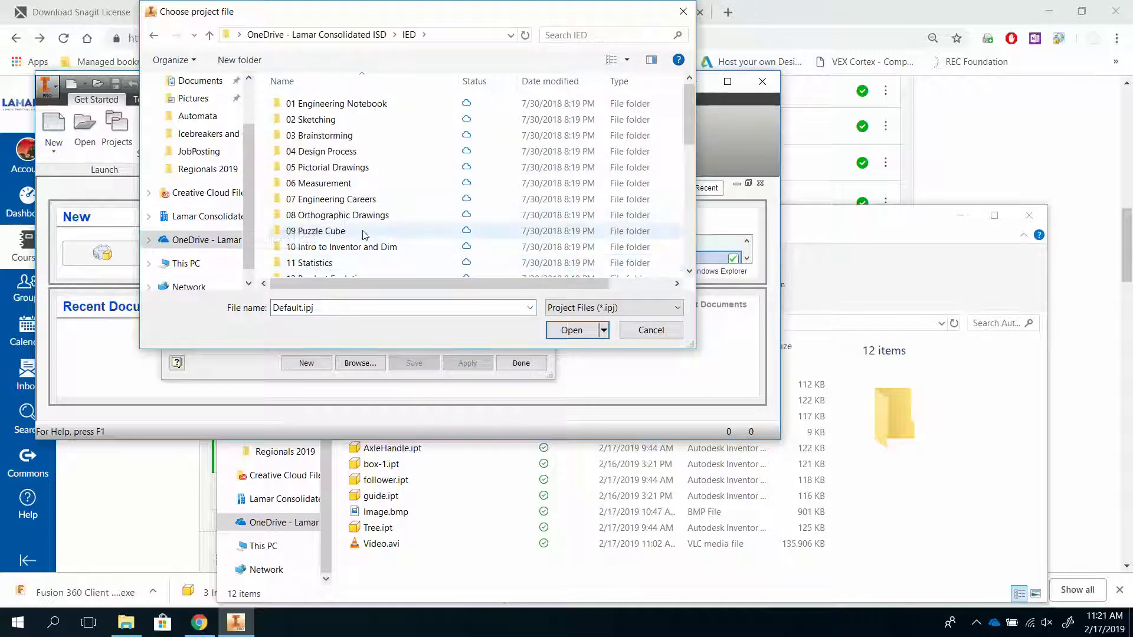
{"action": "scroll", "coordinate": [364, 235], "scroll_direction": "down", "scroll_amount": 3}
{"action": "scroll", "coordinate": [364, 236], "scroll_direction": "down", "scroll_amount": 3}
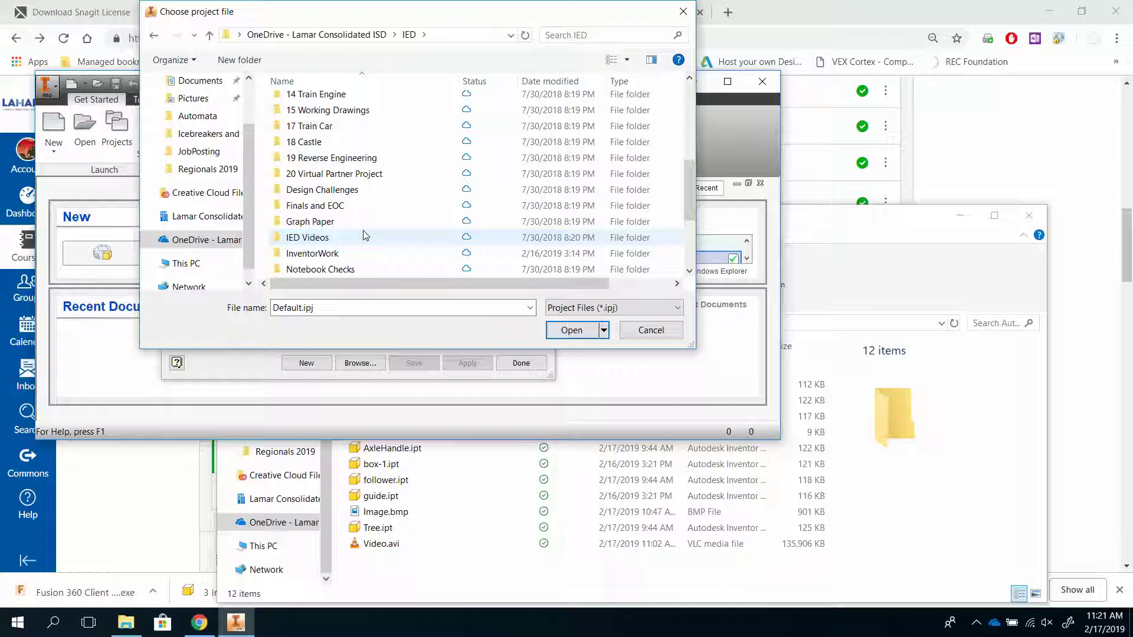
{"action": "left_click", "coordinate": [350, 209]}
{"action": "double_click", "coordinate": [352, 215]}
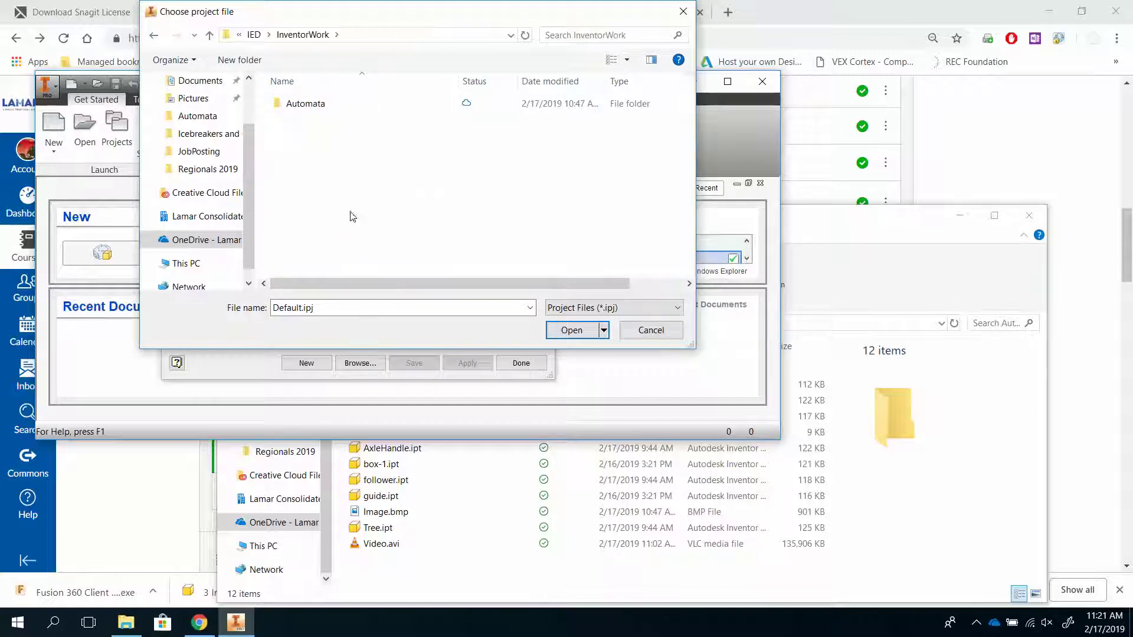
{"action": "left_click", "coordinate": [297, 106]}
{"action": "double_click", "coordinate": [296, 106]}
{"action": "left_click", "coordinate": [297, 121]}
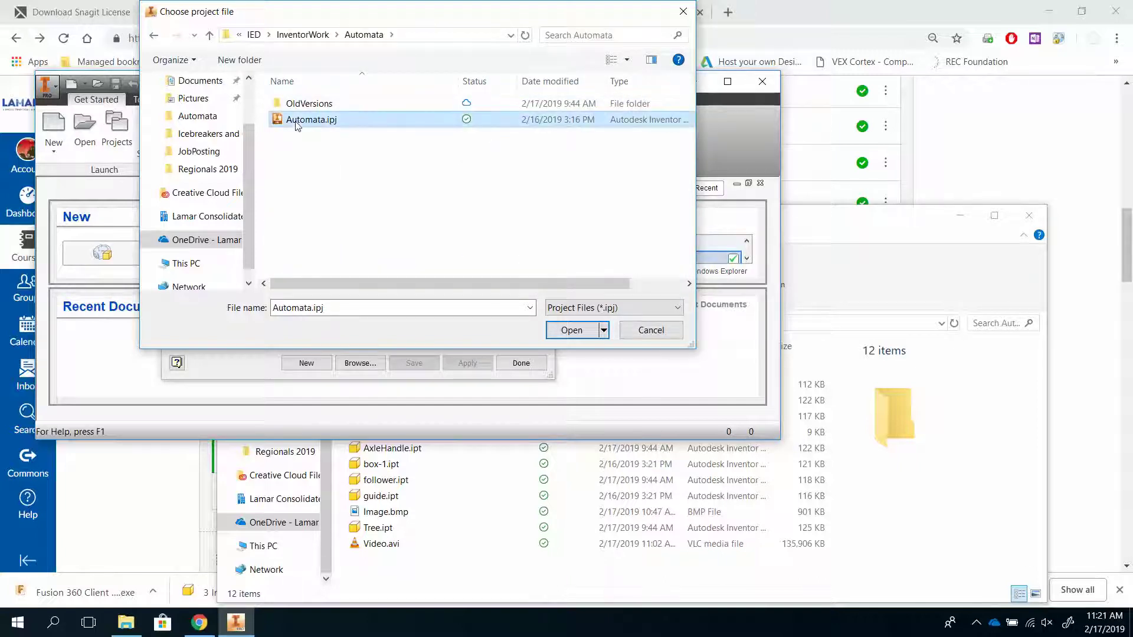
{"action": "left_click", "coordinate": [585, 332]}
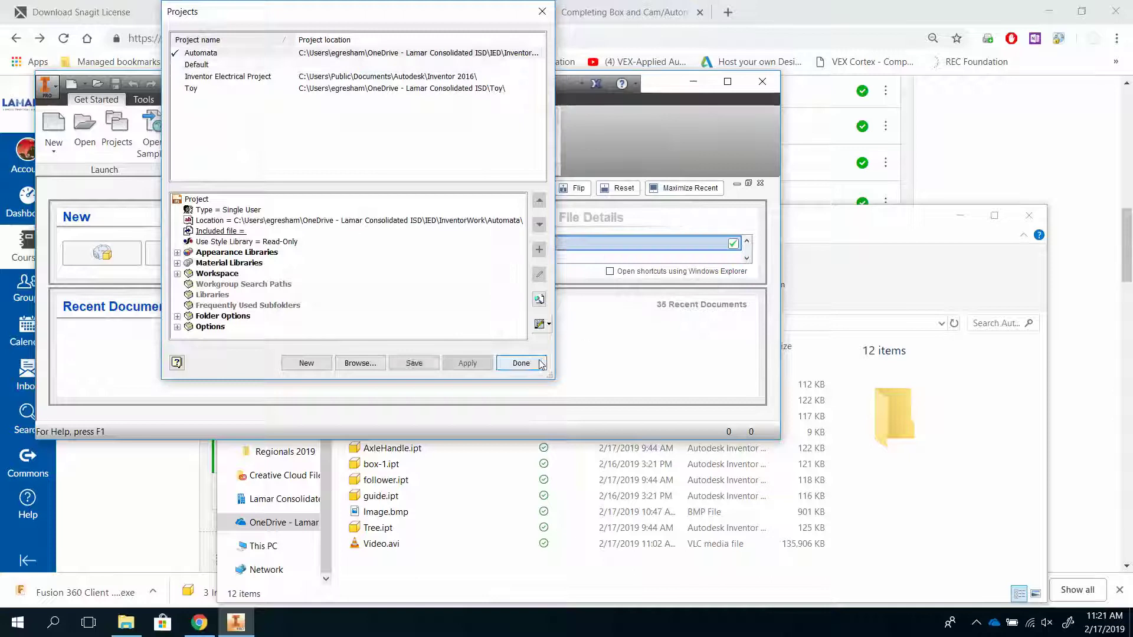
Close the Projects dialog and restore Automata as the checked active project on Get Started
{"action": "left_click", "coordinate": [541, 363]}
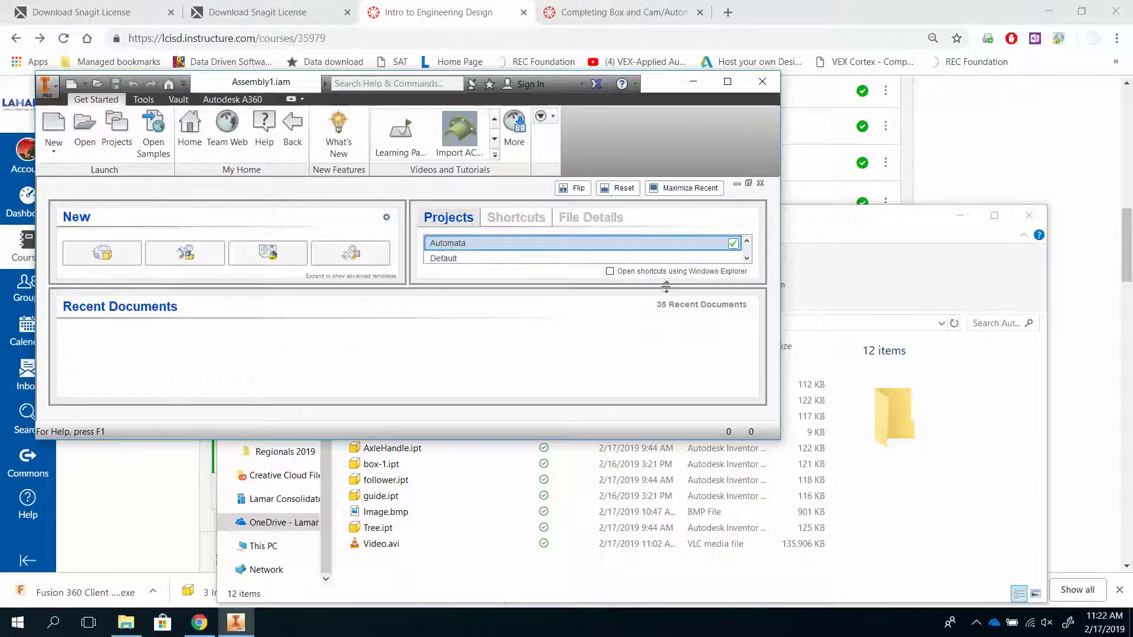
{"action": "left_click", "coordinate": [746, 258]}
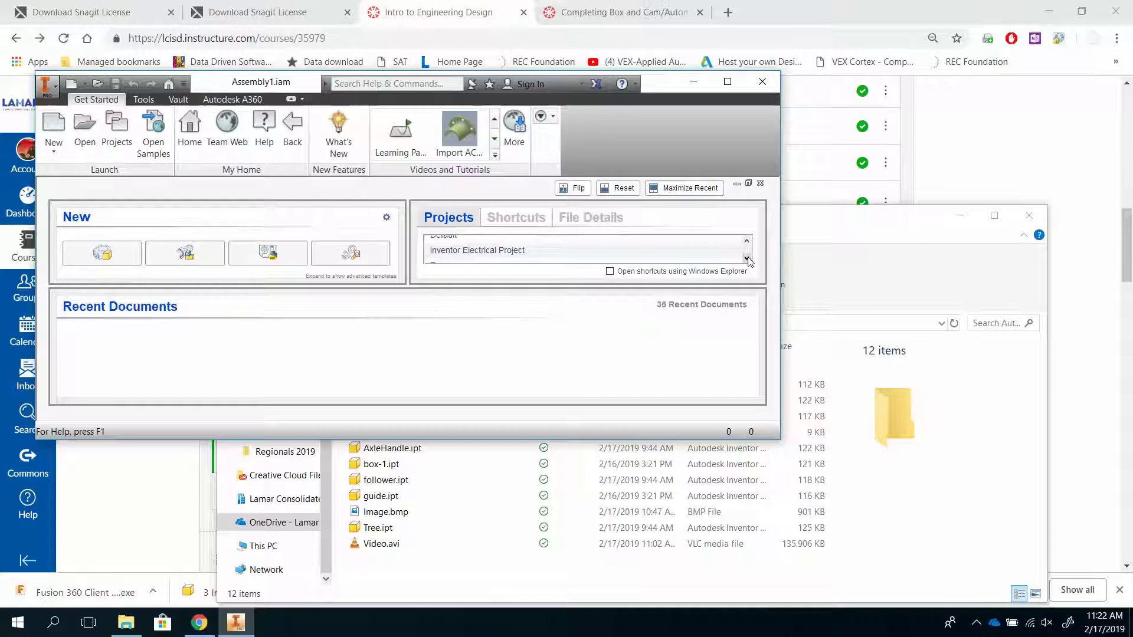
{"action": "left_click", "coordinate": [734, 257]}
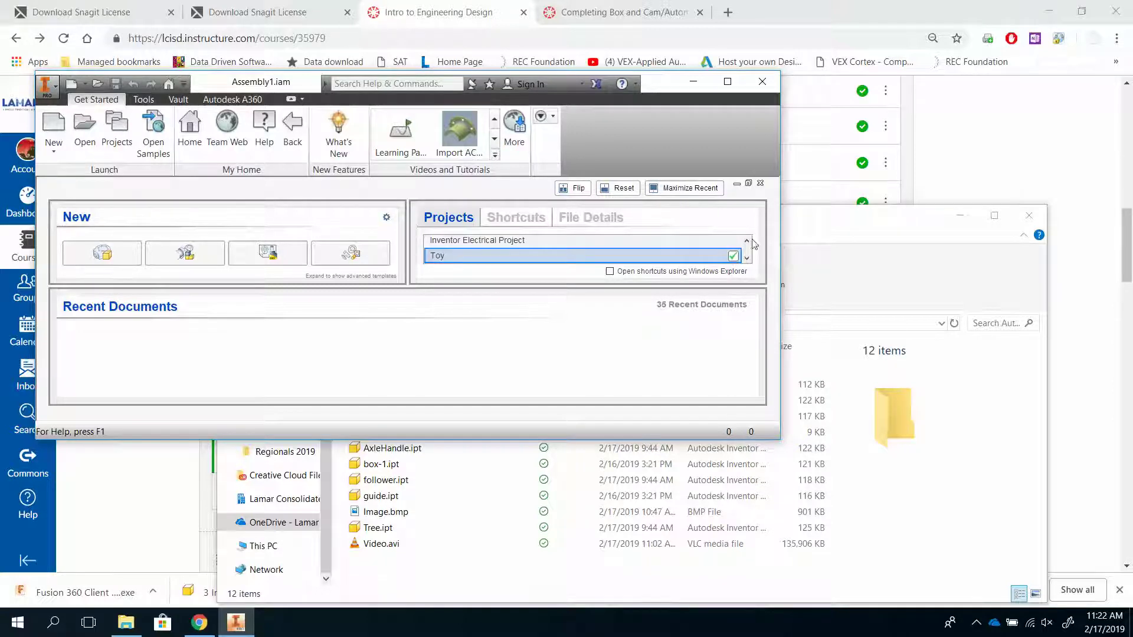
{"action": "left_click", "coordinate": [747, 242]}
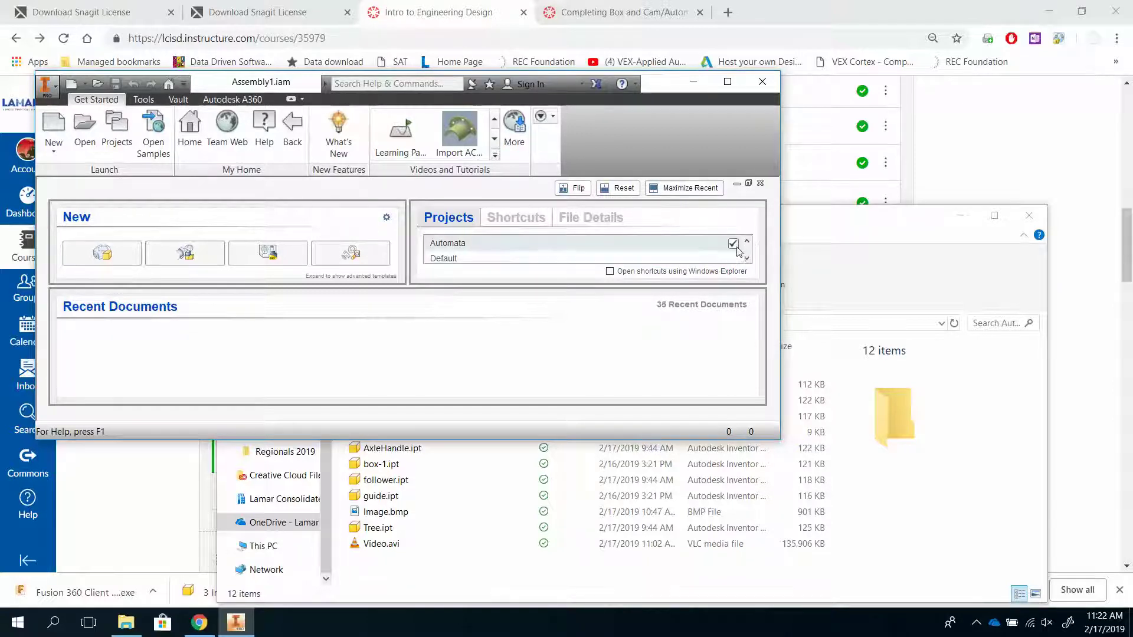
{"action": "left_click", "coordinate": [733, 243]}
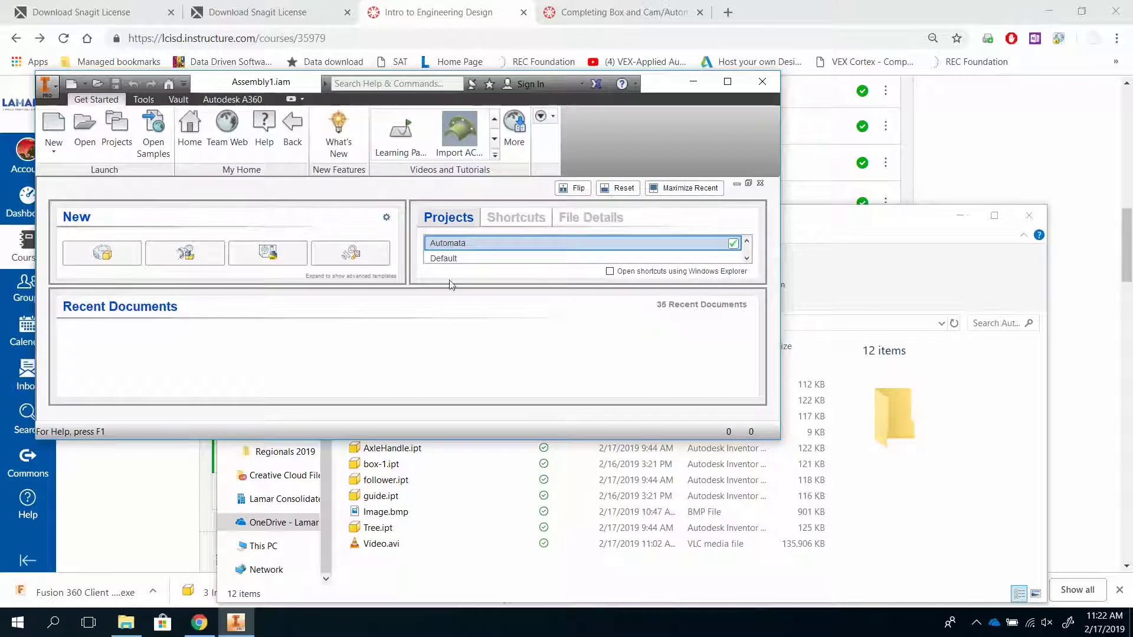